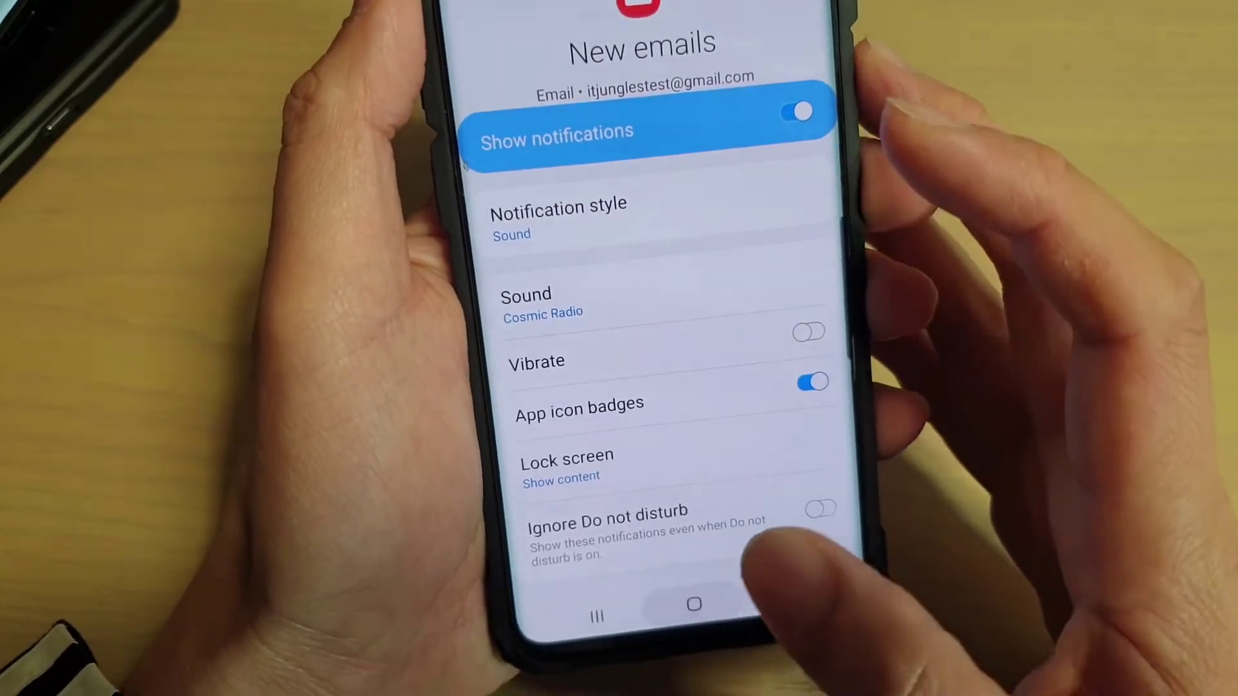
Step: From the home screen, reopen Samsung Email through the app drawer's Samsung folder
{"action": "left_click", "coordinate": [694, 603]}
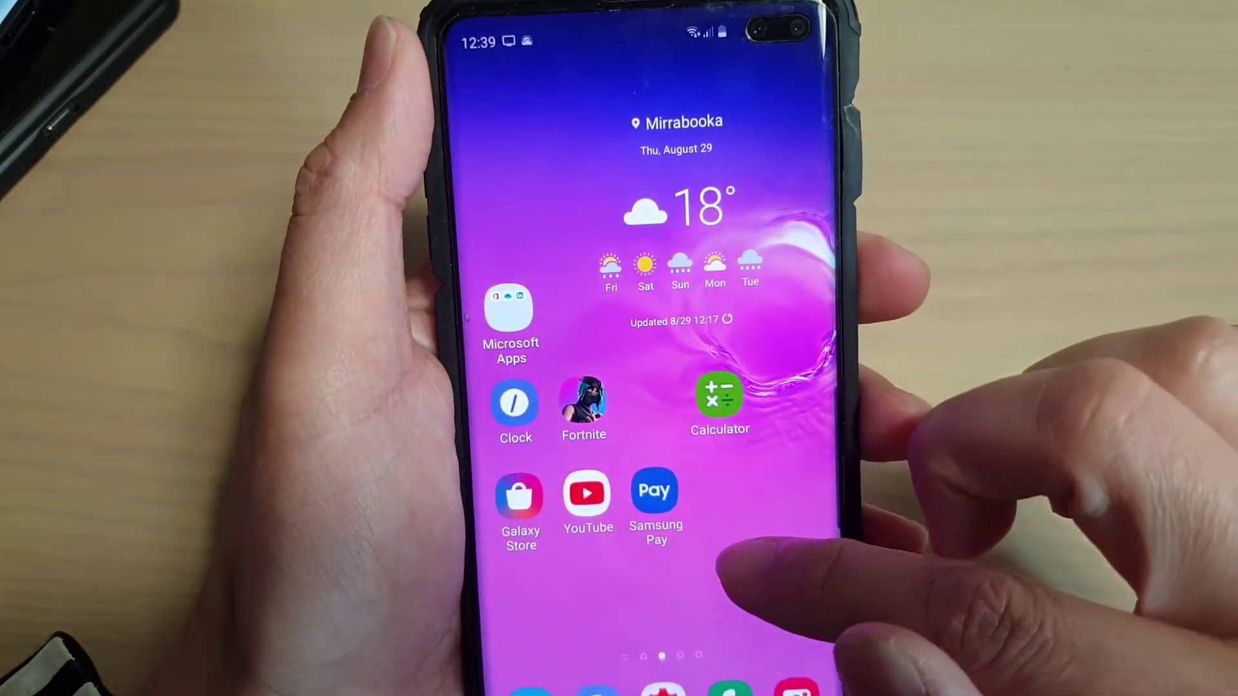
{"action": "left_click_drag", "start_coordinate": [724, 570], "coordinate": [724, 290]}
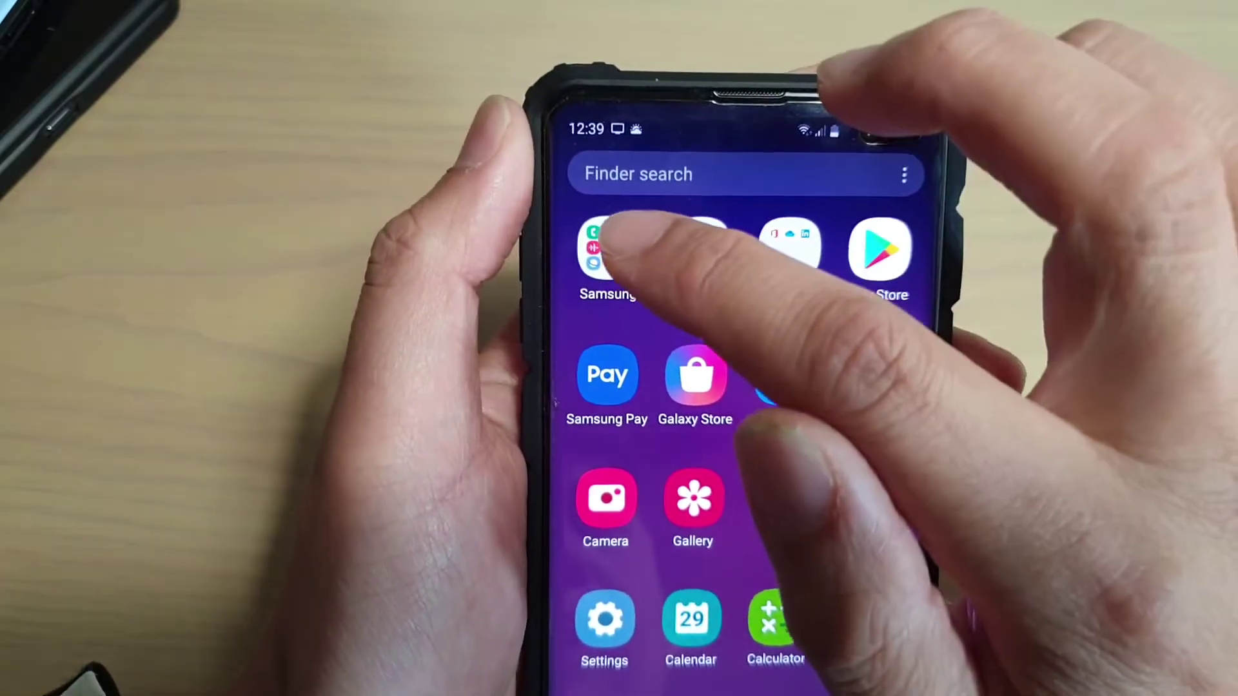
{"action": "left_click", "coordinate": [607, 250]}
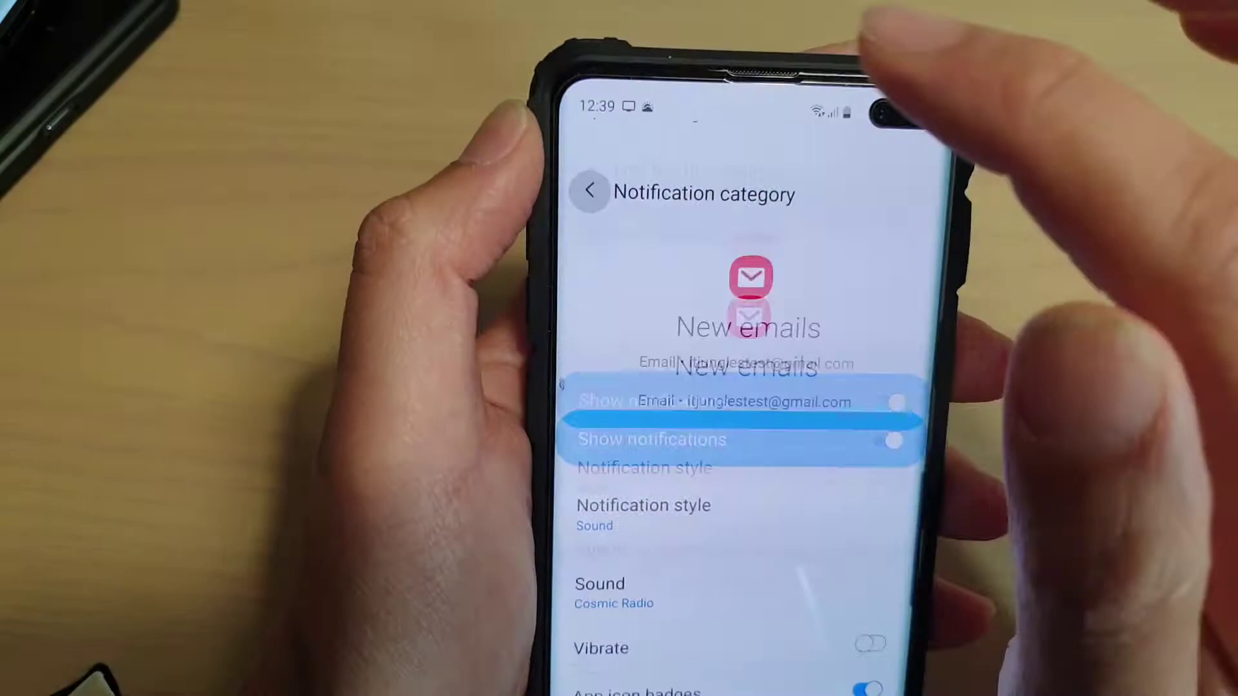
Step: Return to the Inbox and open Samsung Email Settings from the side drawer
{"action": "left_click", "coordinate": [592, 140]}
{"action": "left_click", "coordinate": [581, 135]}
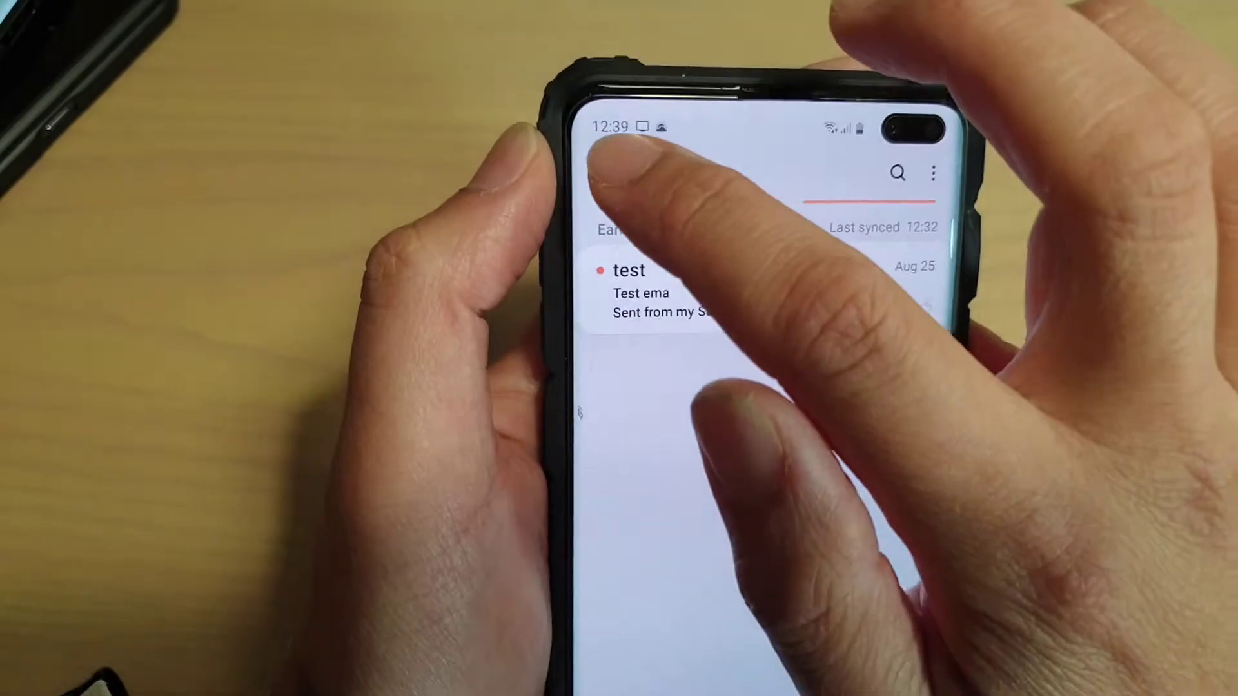
{"action": "left_click", "coordinate": [587, 182]}
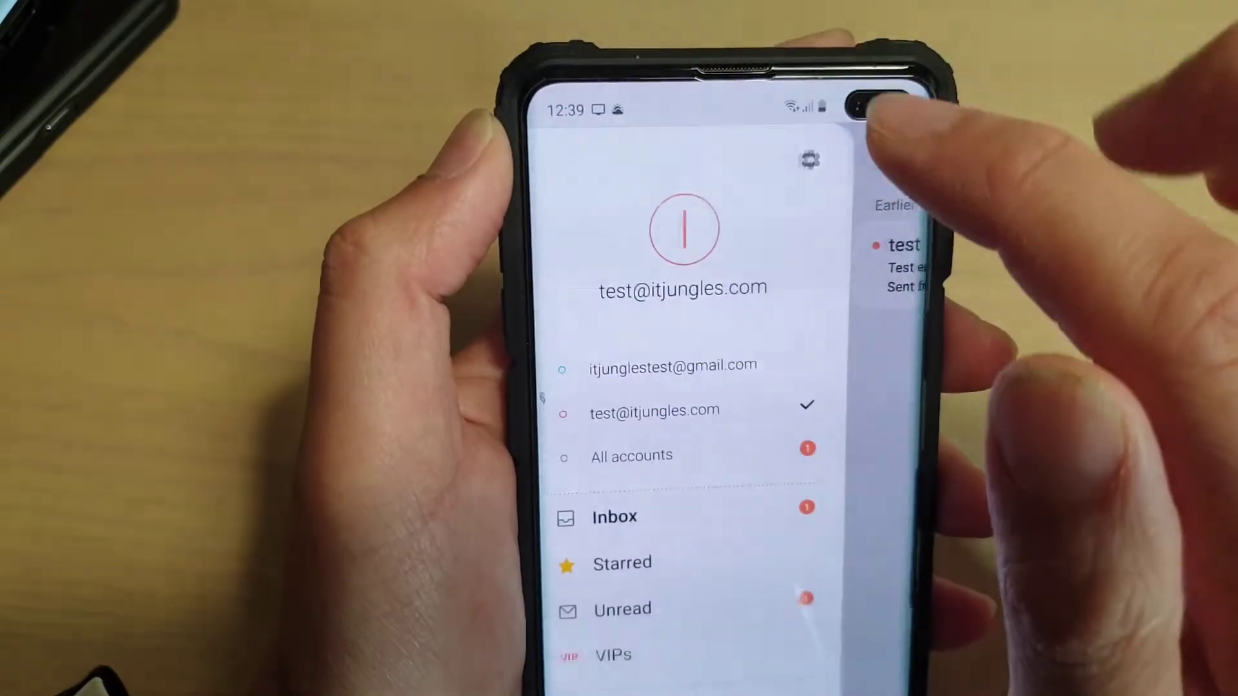
{"action": "left_click", "coordinate": [810, 160]}
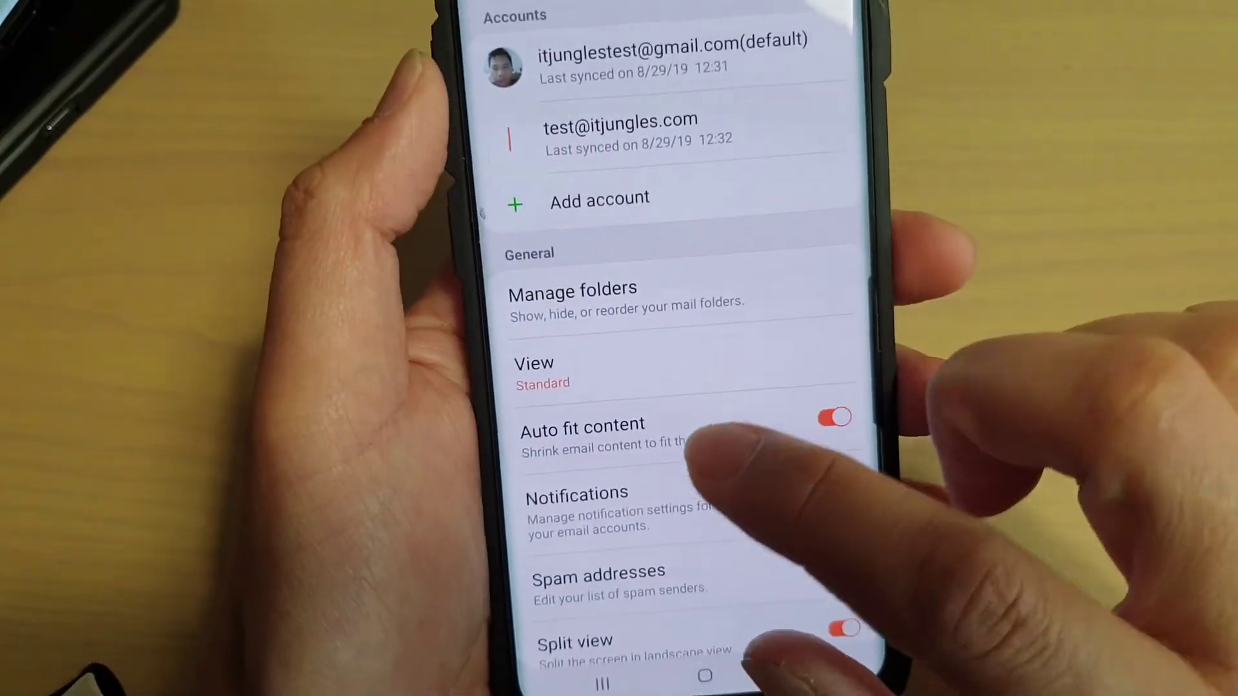
Step: Open Notifications settings, then the Gmail account's New emails notification page
{"action": "left_click", "coordinate": [677, 508]}
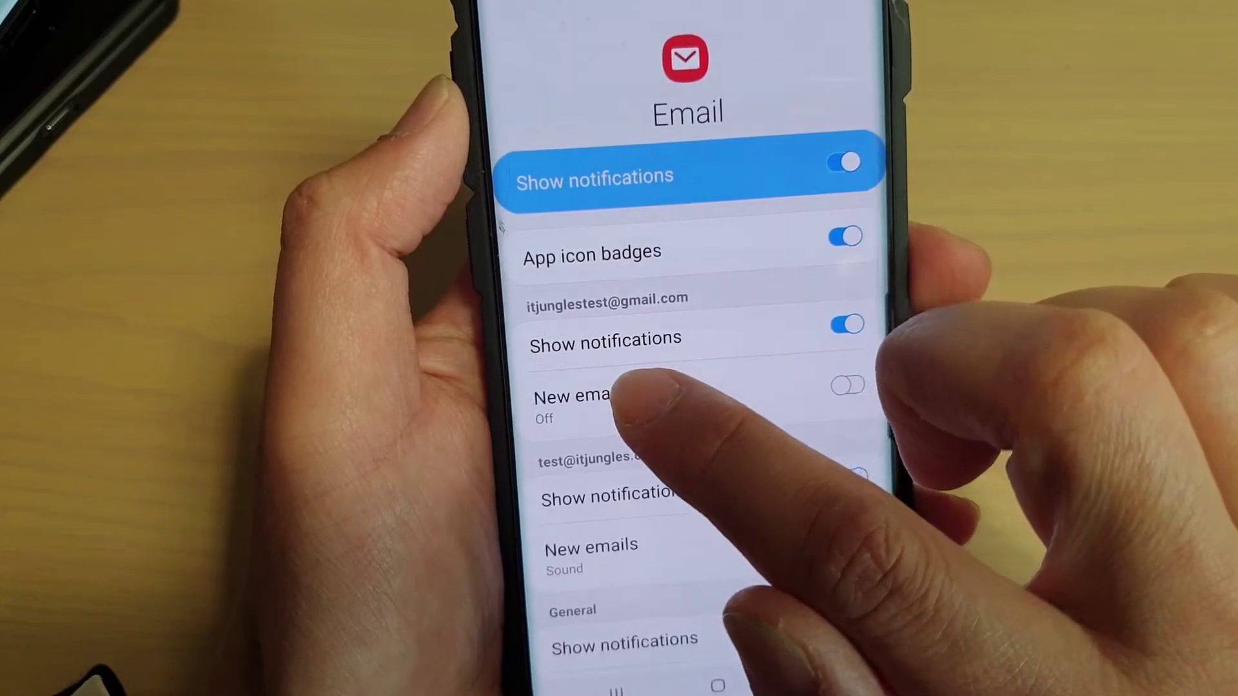
{"action": "left_click", "coordinate": [721, 392]}
Step: Toggle Gmail's New emails Show notifications switch repeatedly, leaving it off
{"action": "left_click", "coordinate": [844, 221]}
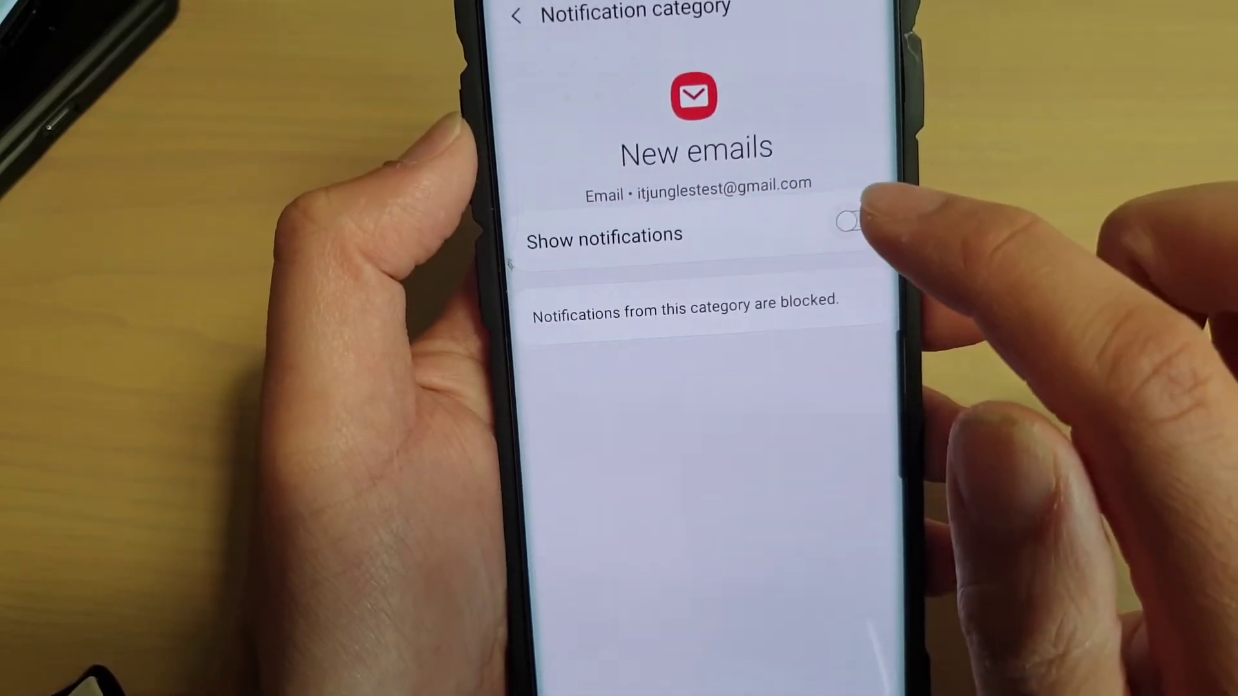
{"action": "left_click", "coordinate": [851, 222]}
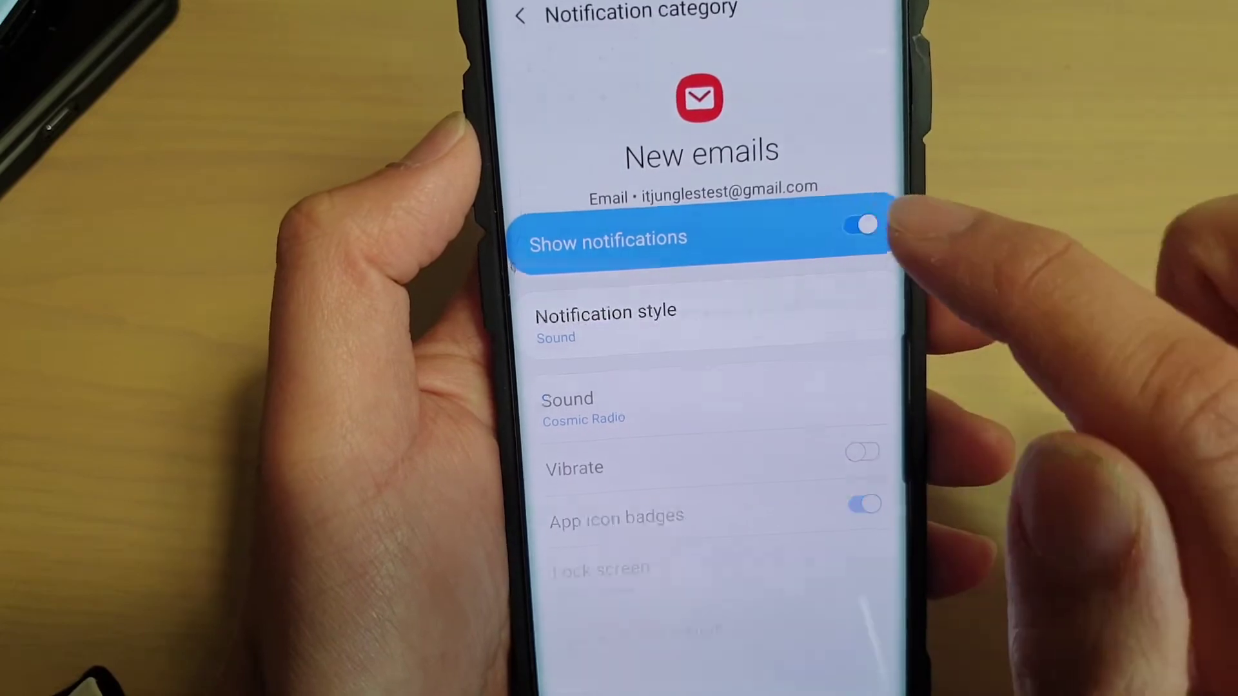
{"action": "left_click", "coordinate": [849, 229]}
{"action": "left_click", "coordinate": [861, 230]}
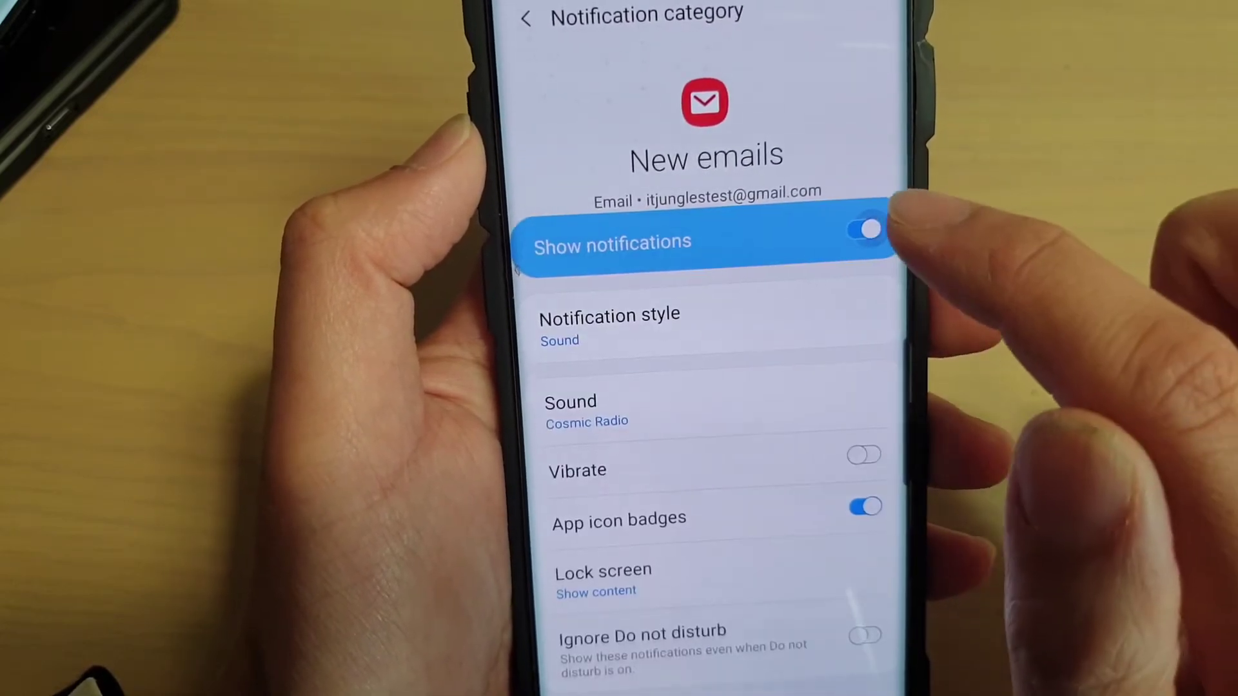
{"action": "left_click", "coordinate": [852, 227]}
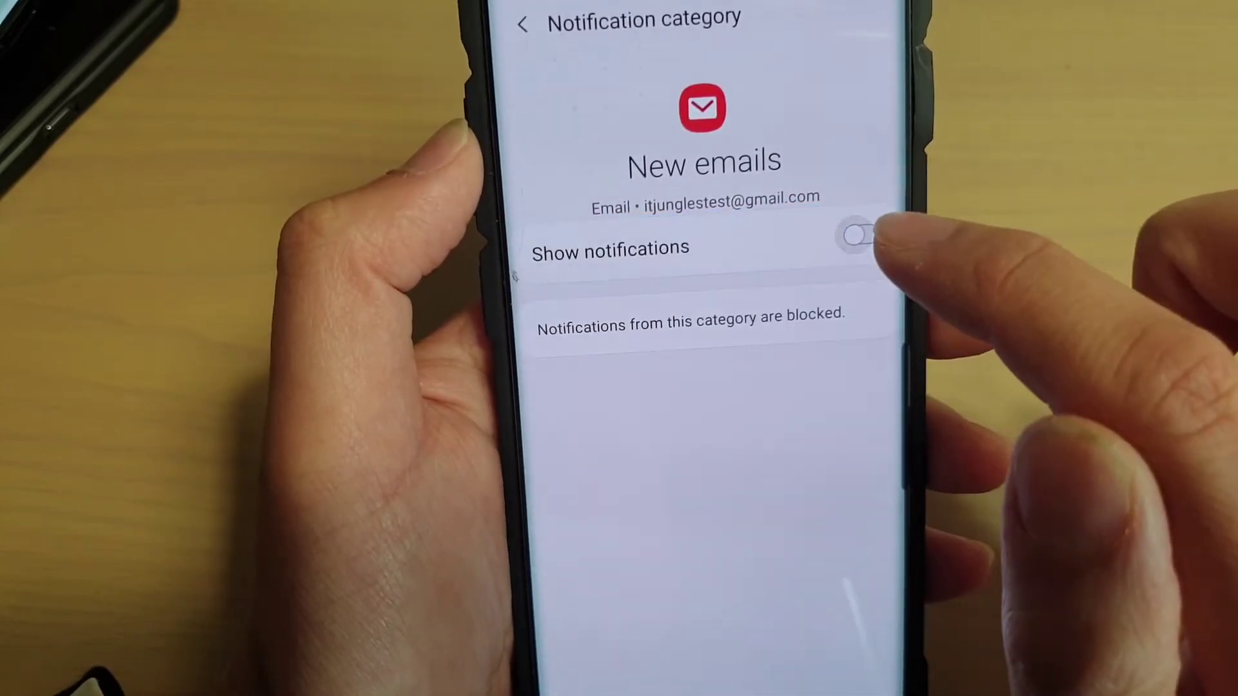
Step: Turn Gmail's New emails notifications back on, then go to the home screen
{"action": "left_click", "coordinate": [855, 234]}
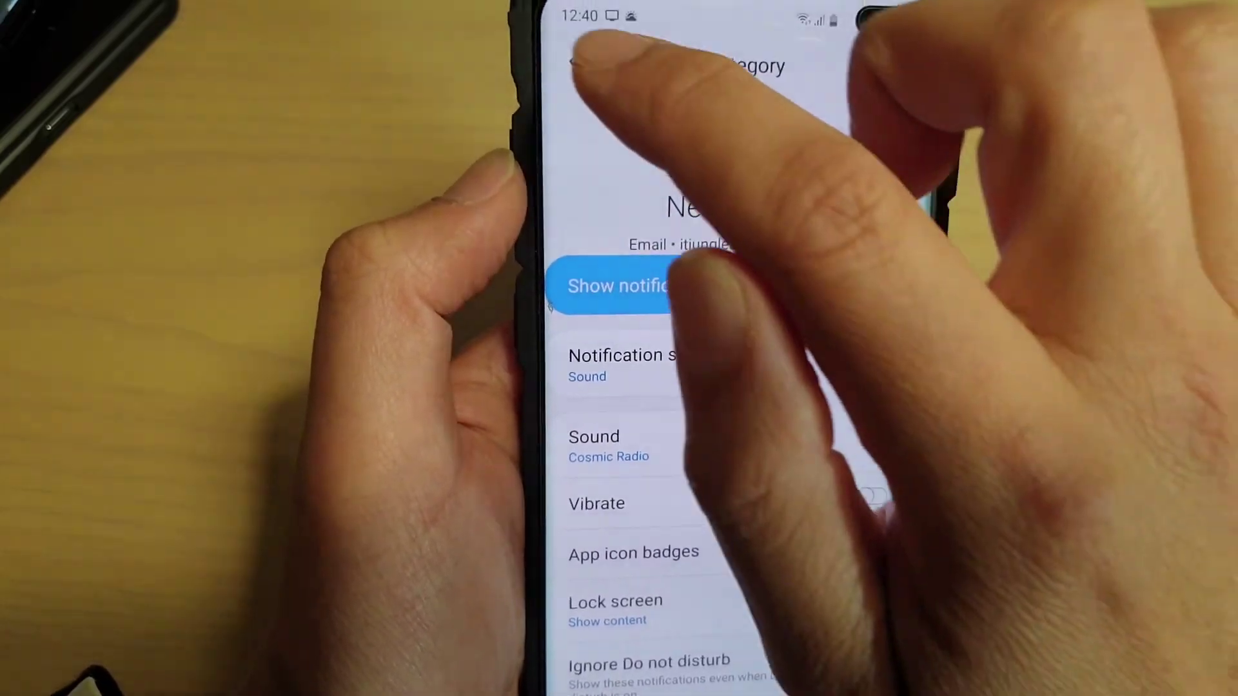
{"action": "left_click", "coordinate": [527, 19]}
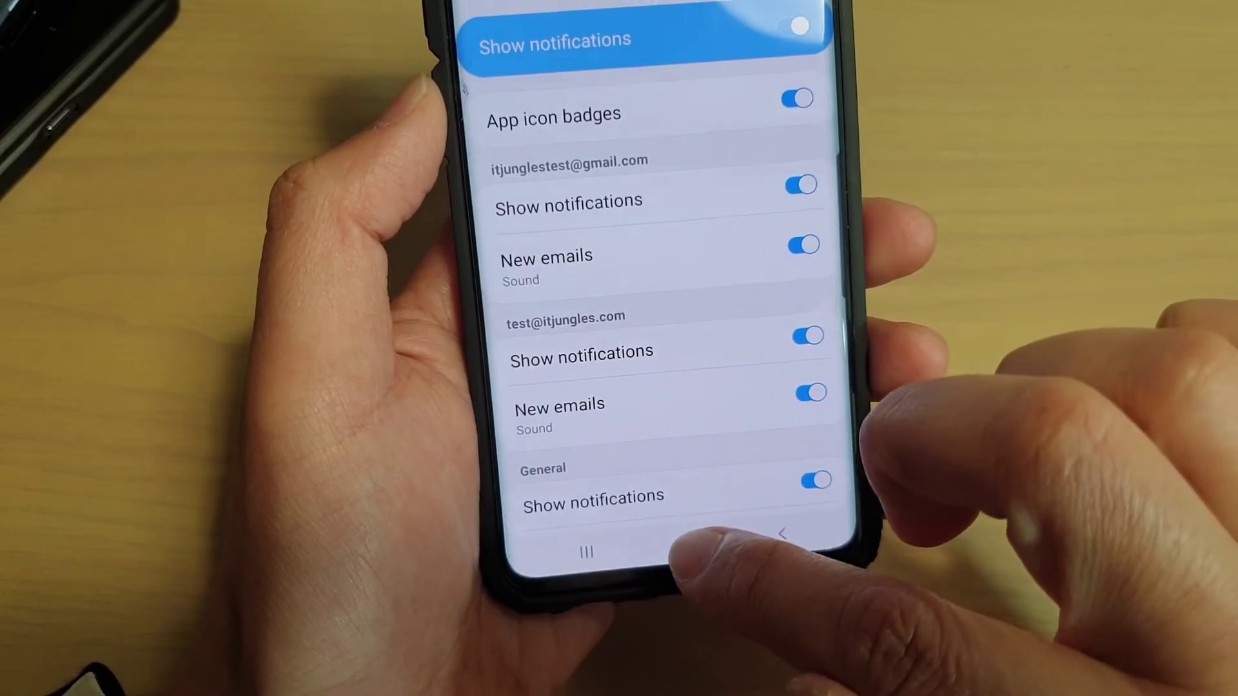
{"action": "left_click", "coordinate": [689, 549]}
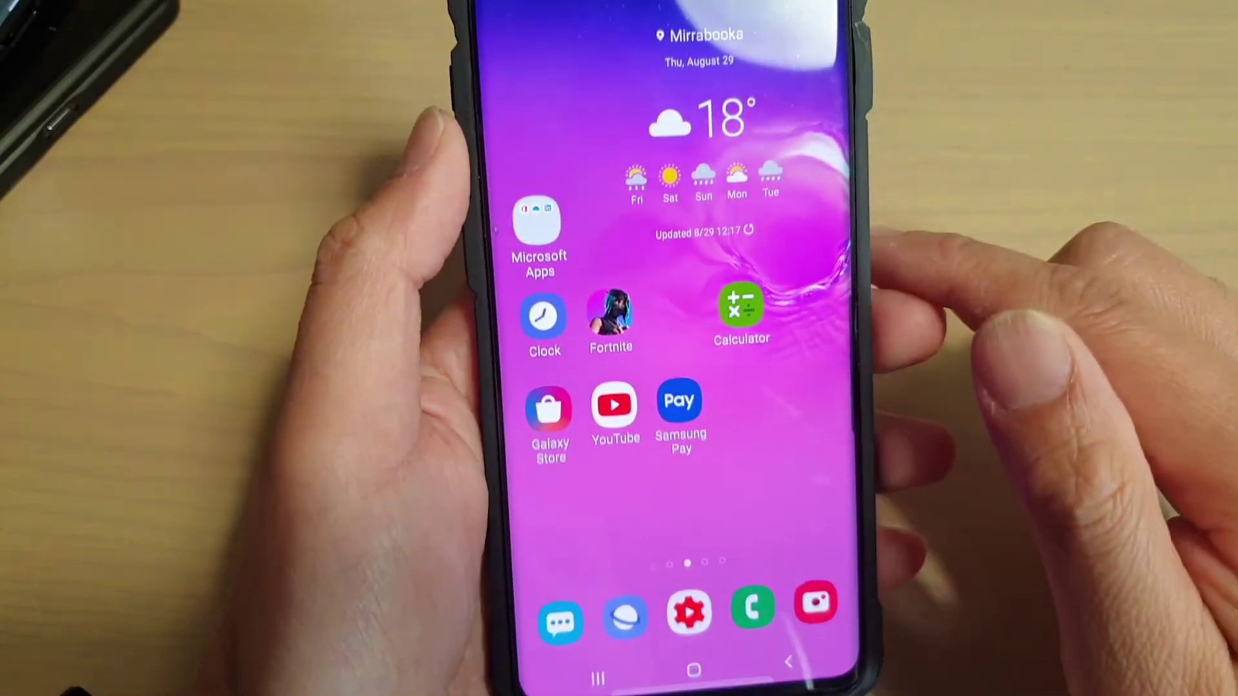